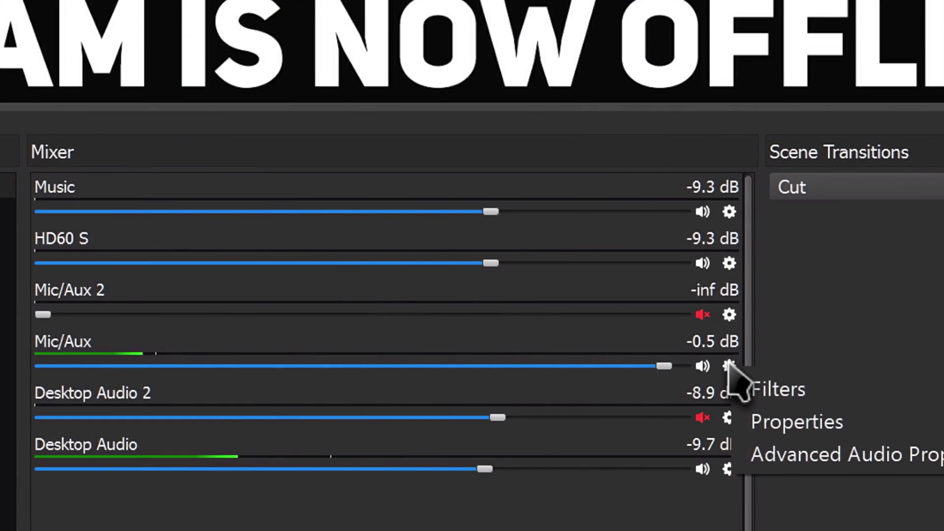
- Add a VST 2.x Plug-in filter to Mic/Aux loading reacomp-standalone, with Open interface when active on
{"action": "left_click", "coordinate": [770, 381]}
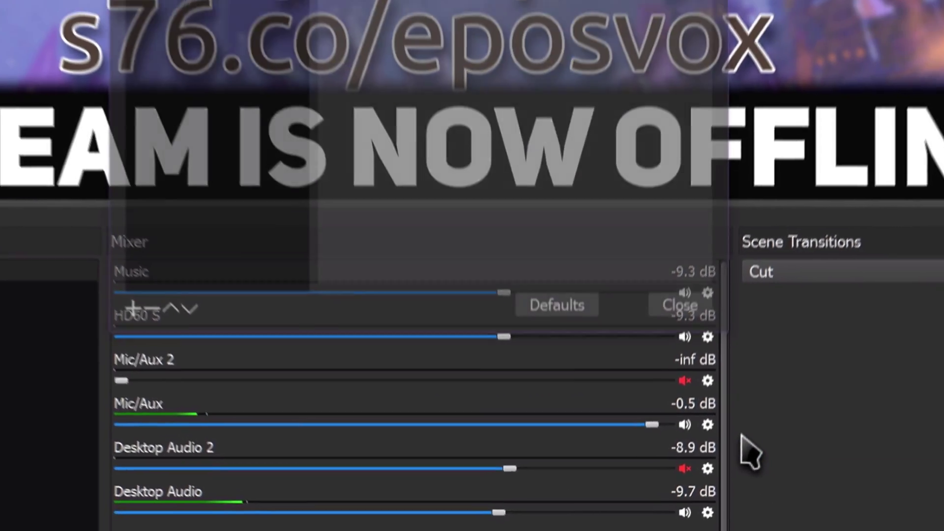
{"action": "left_click", "coordinate": [227, 416]}
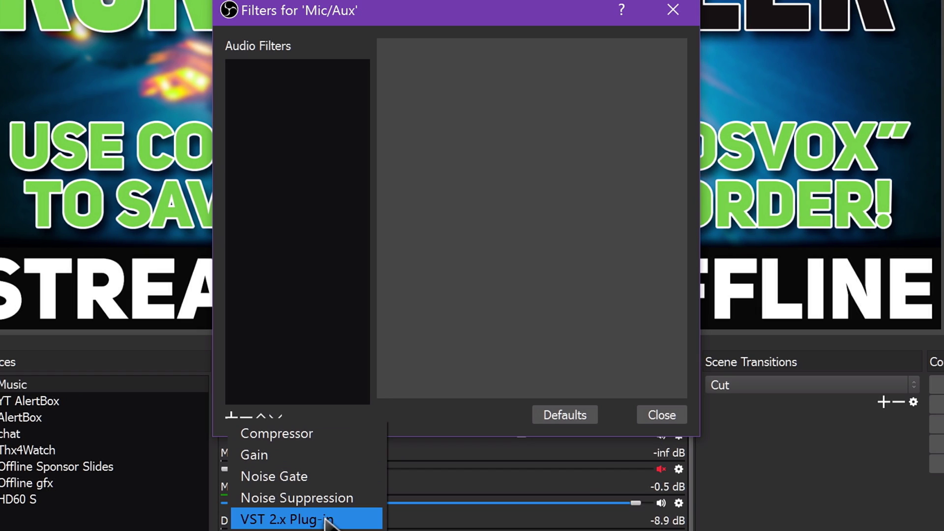
{"action": "left_click", "coordinate": [325, 516]}
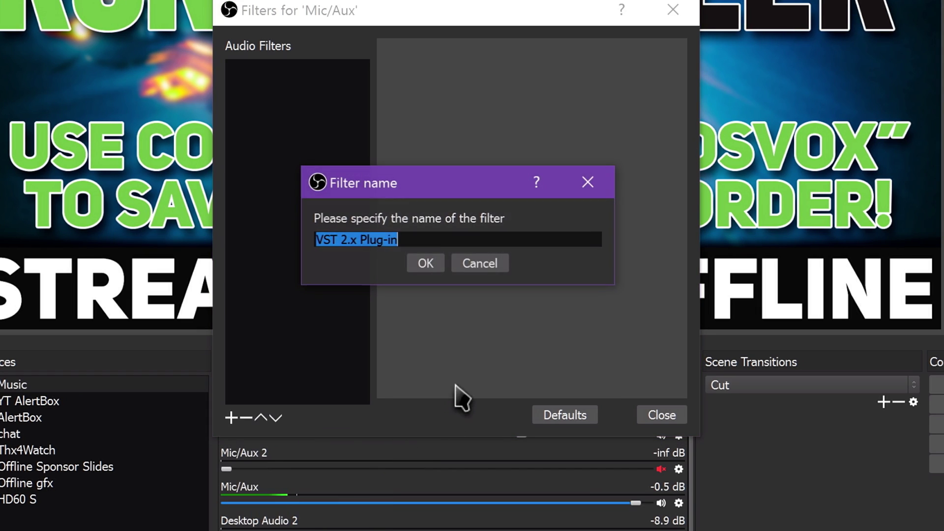
{"action": "left_click", "coordinate": [425, 263]}
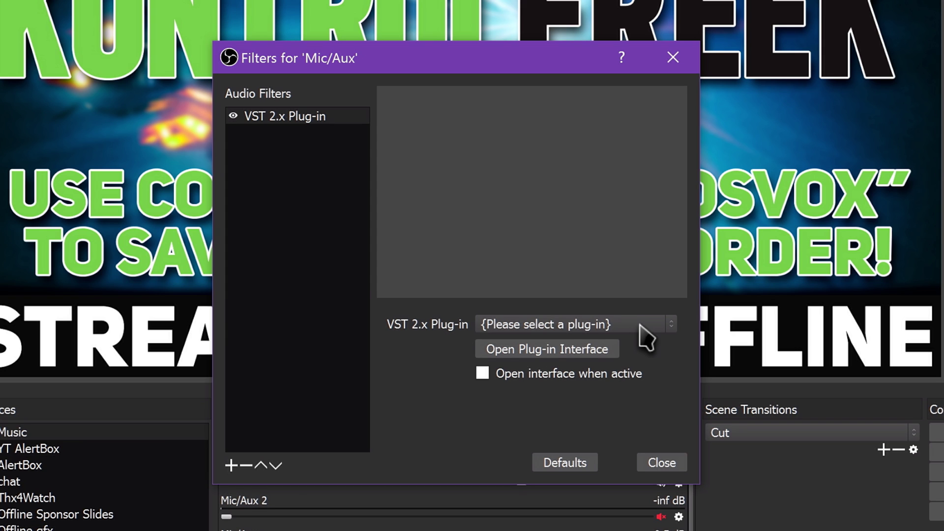
{"action": "left_click", "coordinate": [641, 325]}
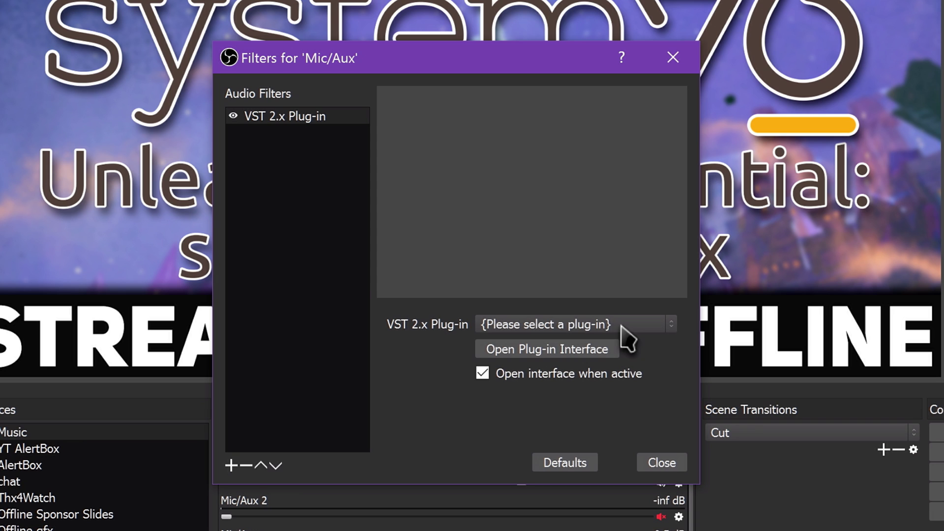
{"action": "left_click", "coordinate": [624, 331]}
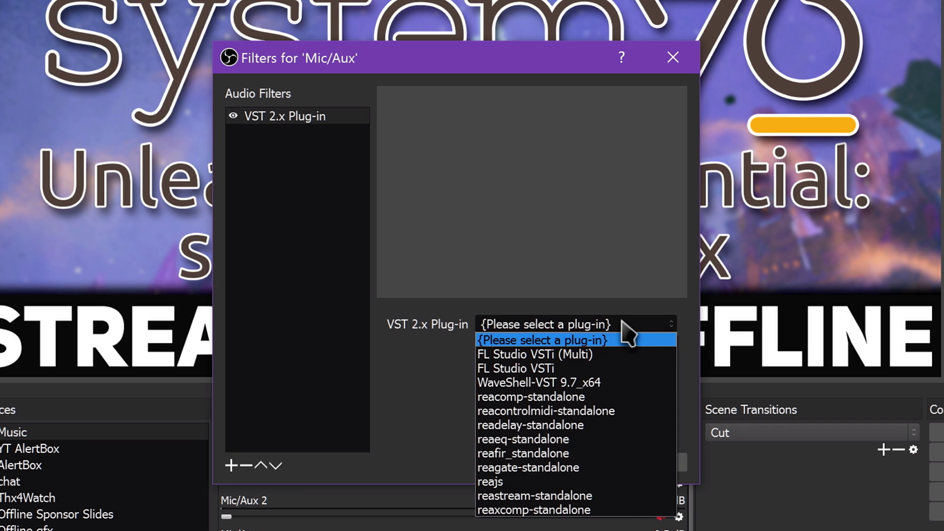
{"action": "left_click", "coordinate": [620, 396]}
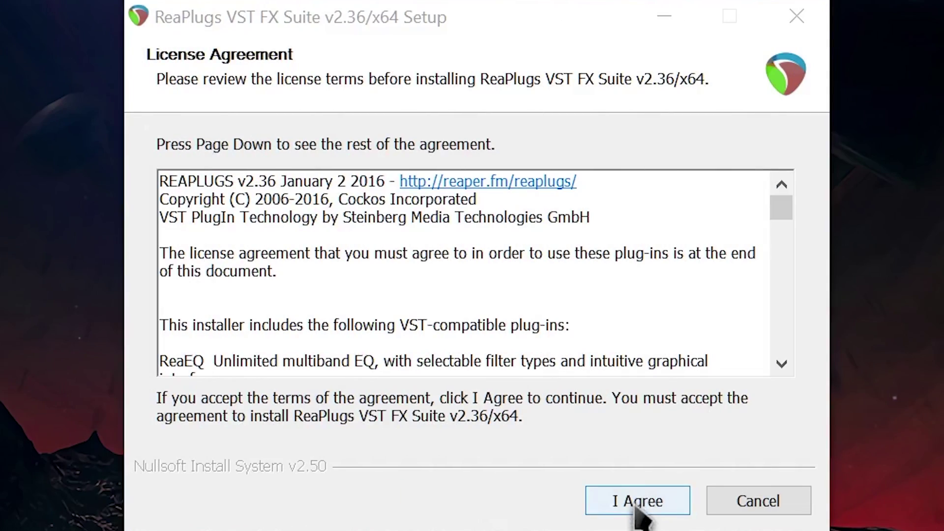
- Accept the ReaPlugs VST FX Suite license agreement
{"action": "left_click", "coordinate": [638, 517]}
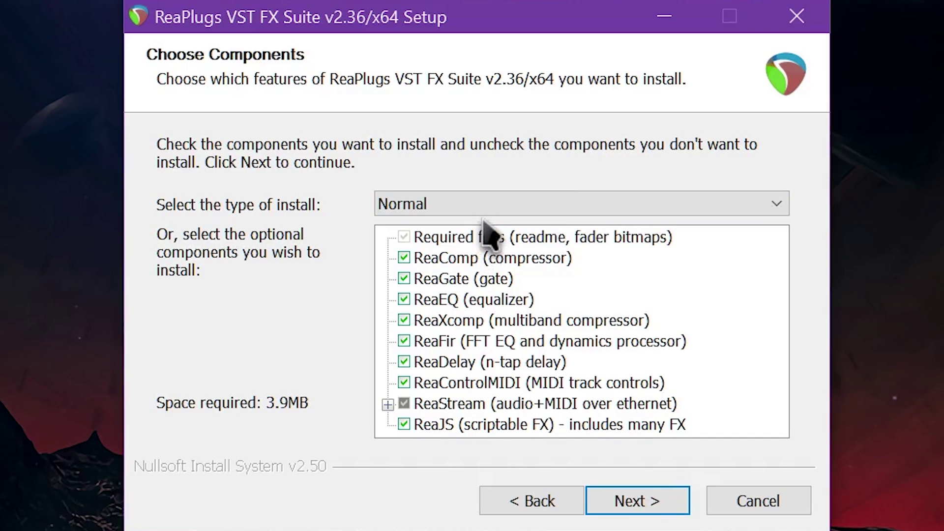
- Install all ReaPlugs components into the default VSTPlugins folder, viewing details, then close setup
{"action": "left_click", "coordinate": [632, 509]}
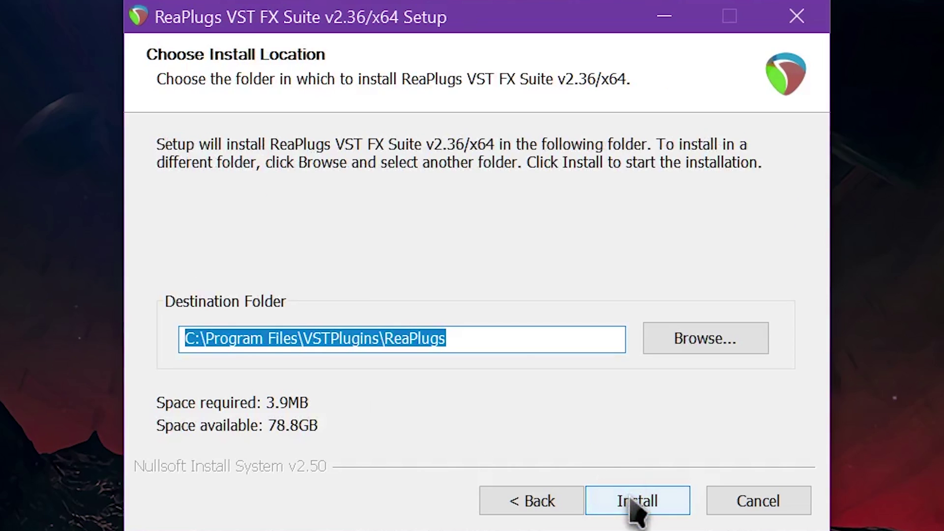
{"action": "left_click", "coordinate": [659, 509]}
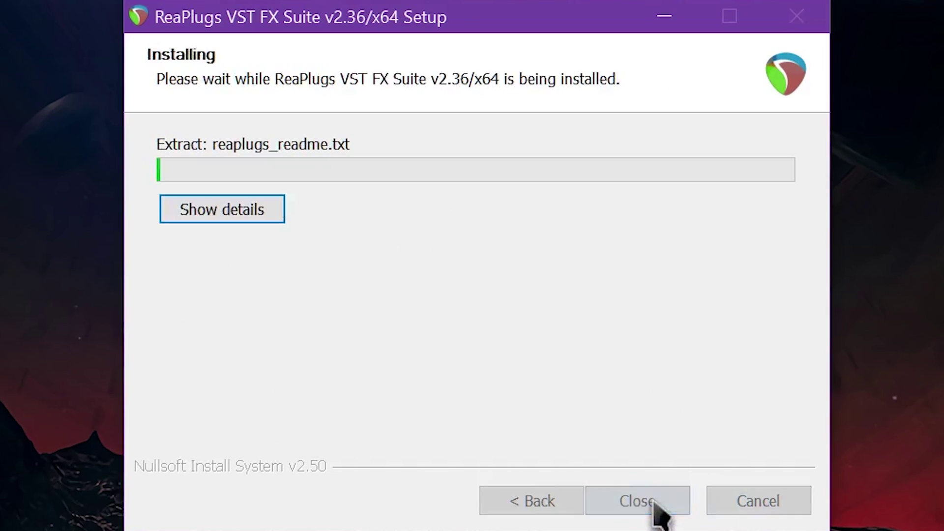
{"action": "left_click", "coordinate": [270, 207]}
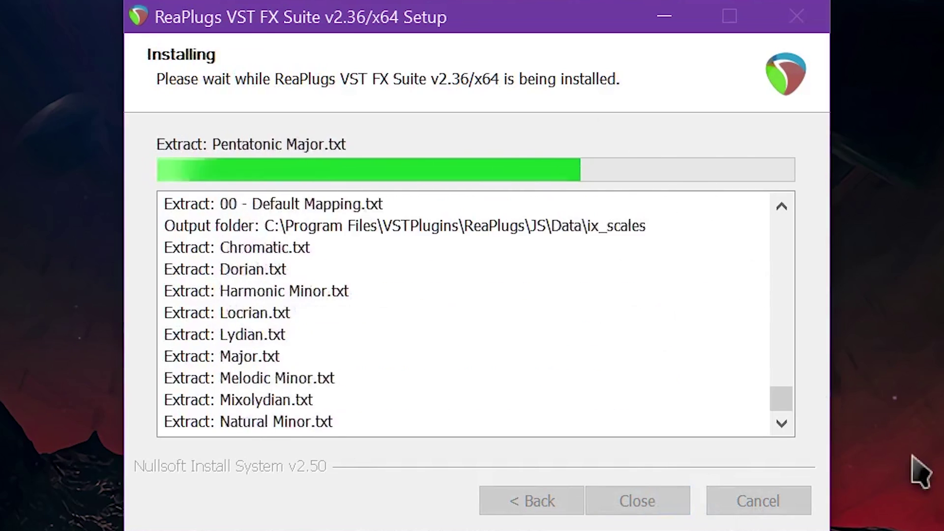
{"action": "left_click", "coordinate": [661, 500]}
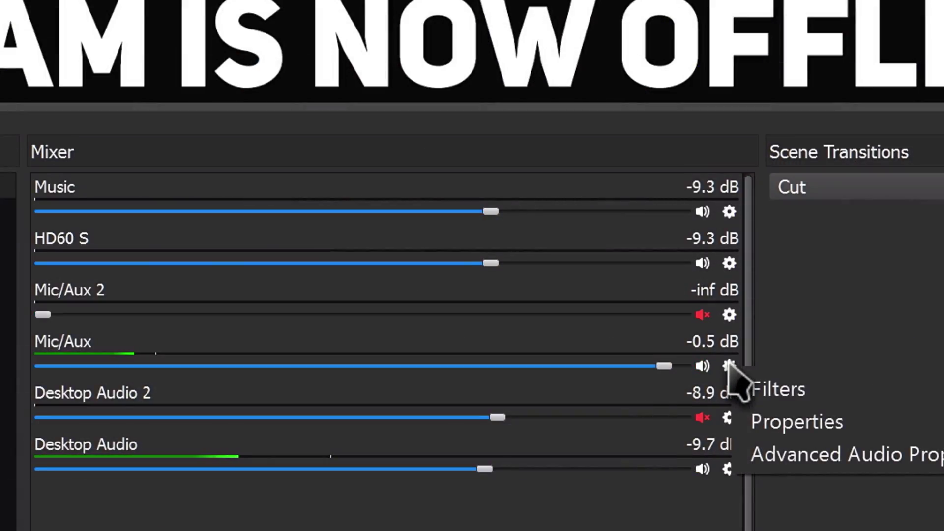
- Add a default-named VST 2.x Plug-in filter loading reacomp-standalone, opening on activation, then close ReaComp
{"action": "left_click", "coordinate": [774, 392]}
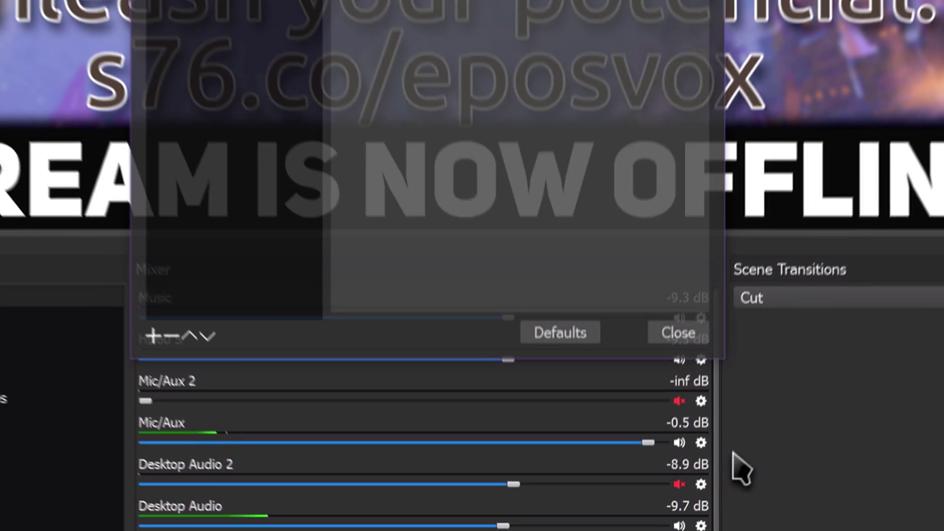
{"action": "left_click", "coordinate": [230, 418]}
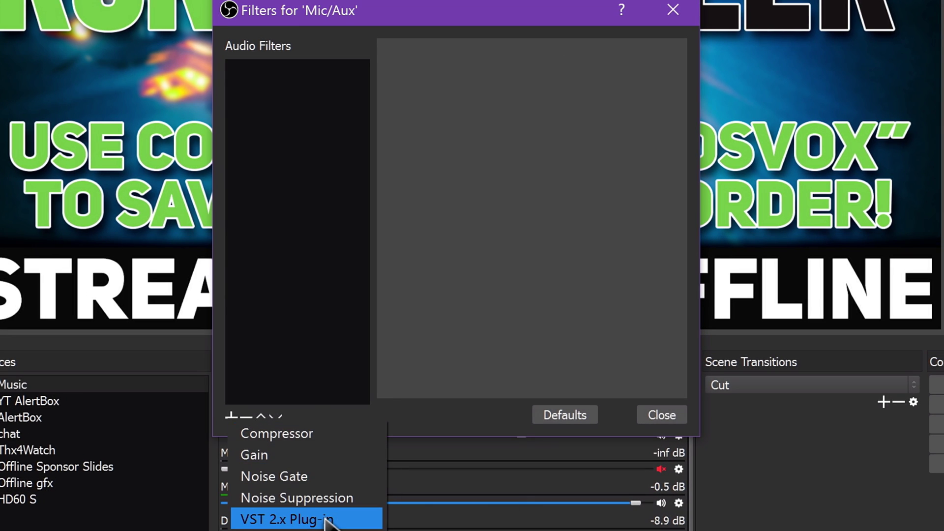
{"action": "left_click", "coordinate": [327, 519]}
{"action": "left_click", "coordinate": [426, 266]}
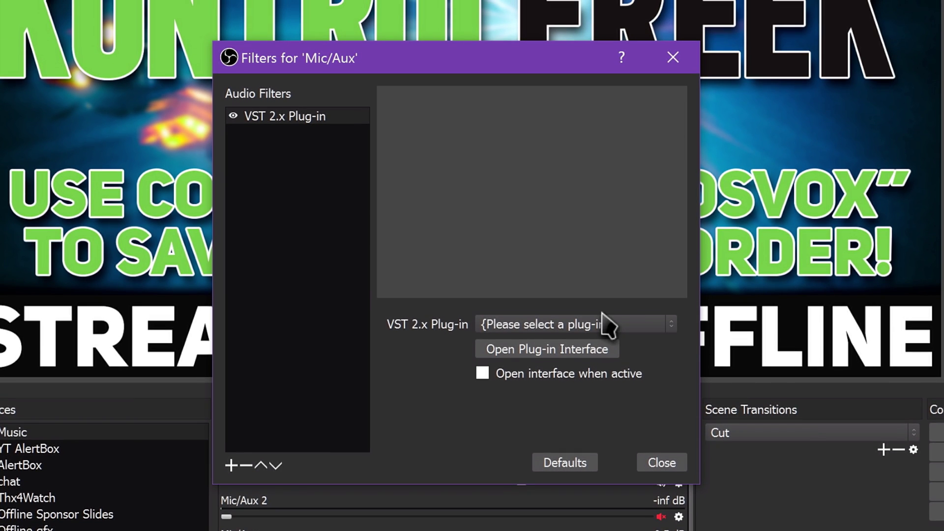
{"action": "left_click", "coordinate": [640, 324]}
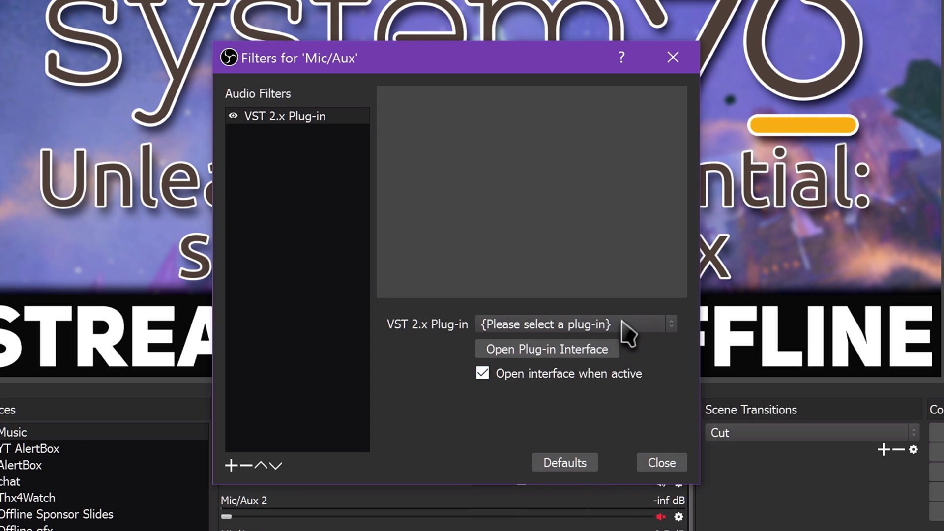
{"action": "left_click", "coordinate": [624, 326]}
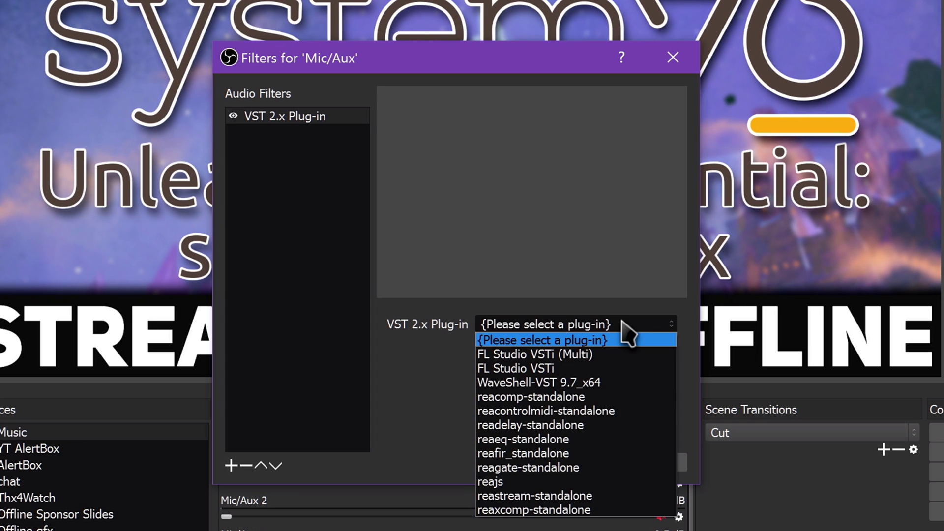
{"action": "left_click", "coordinate": [626, 398]}
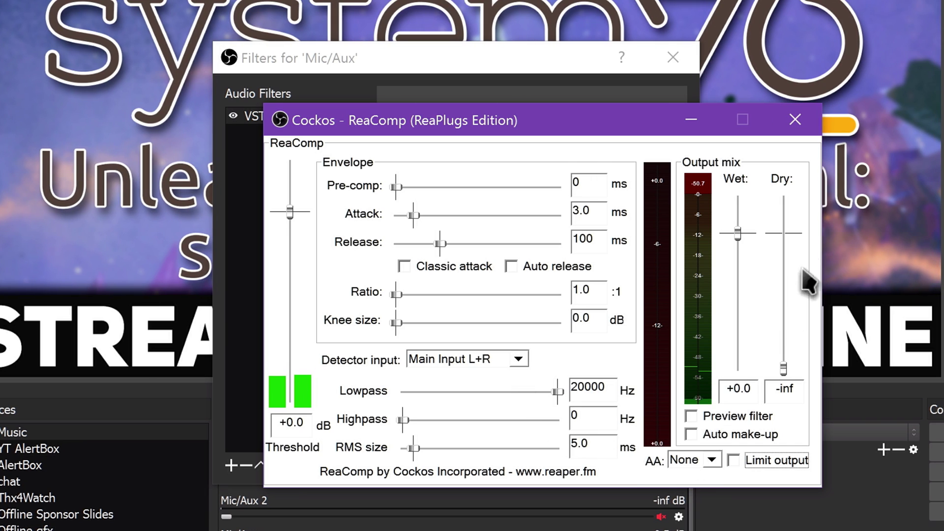
{"action": "left_click", "coordinate": [794, 120]}
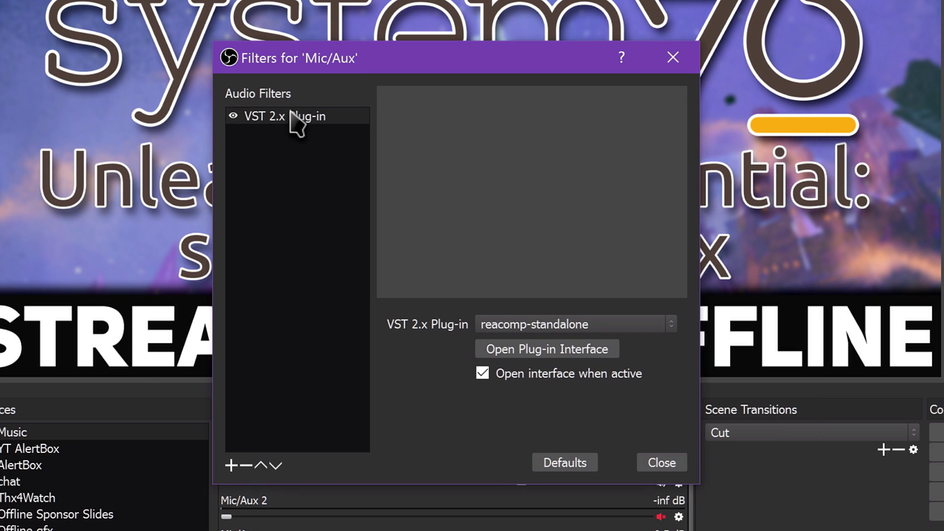
- Rename the VST filter to EQ and load reaeq-standalone into it
{"action": "left_click", "coordinate": [311, 155]}
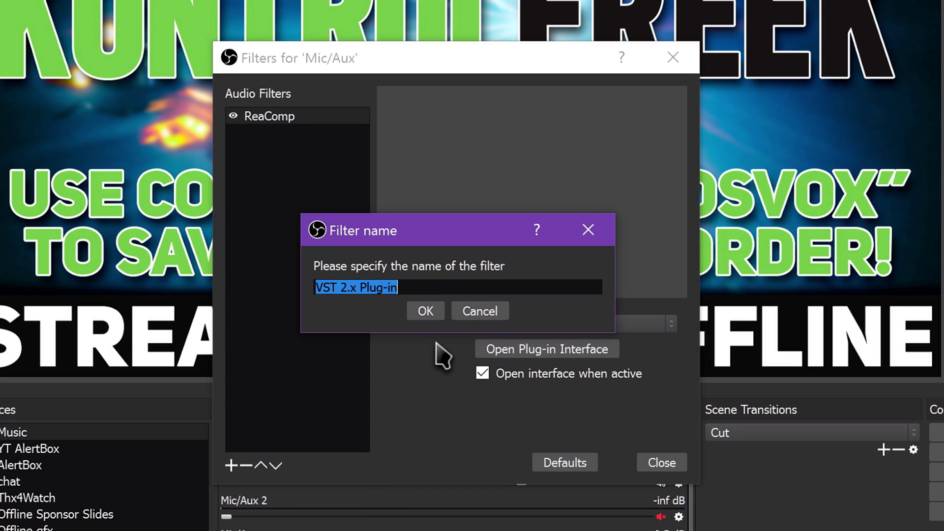
{"action": "type", "text": "EQ"}
{"action": "key", "text": "Return"}
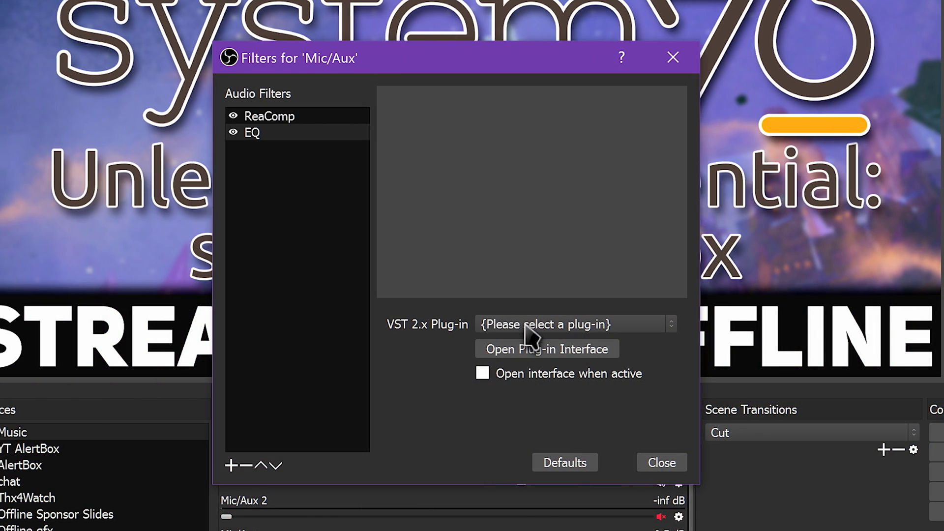
{"action": "left_click", "coordinate": [531, 325]}
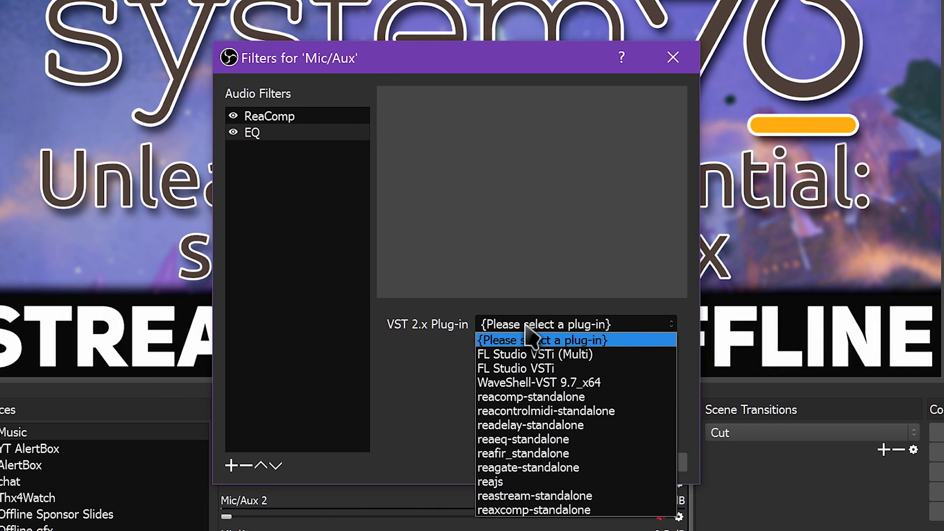
{"action": "left_click", "coordinate": [601, 441]}
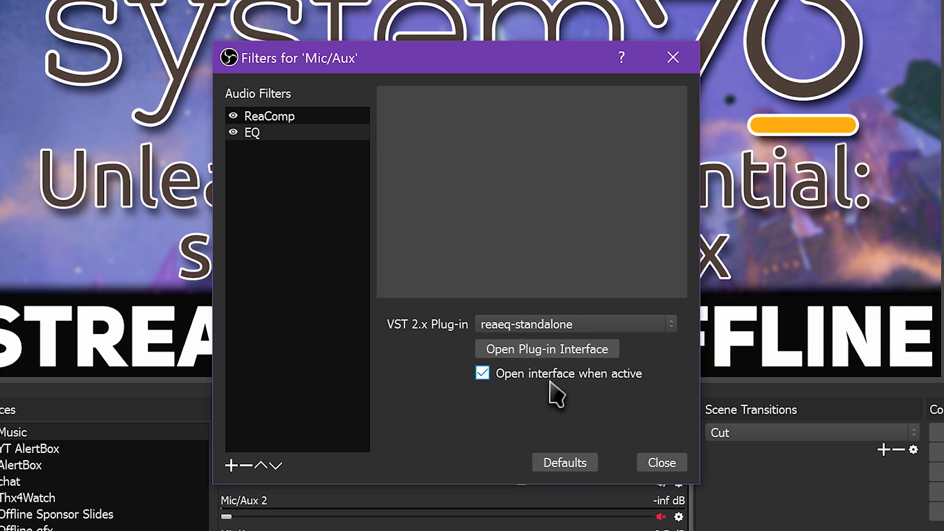
{"action": "left_click", "coordinate": [662, 465]}
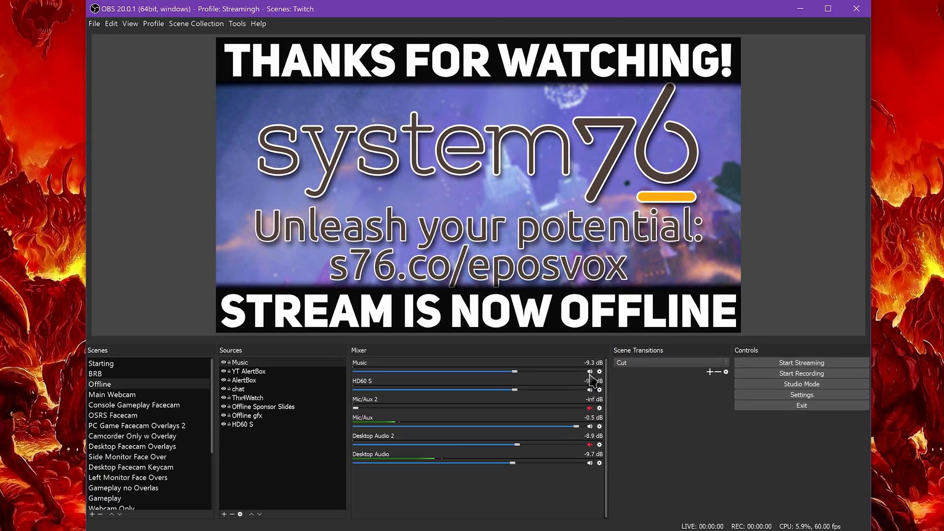
- Boost the ReaEQ low shelf, ~300 Hz band and high shelf, then move EQ above ReaComp
{"action": "left_click", "coordinate": [599, 427]}
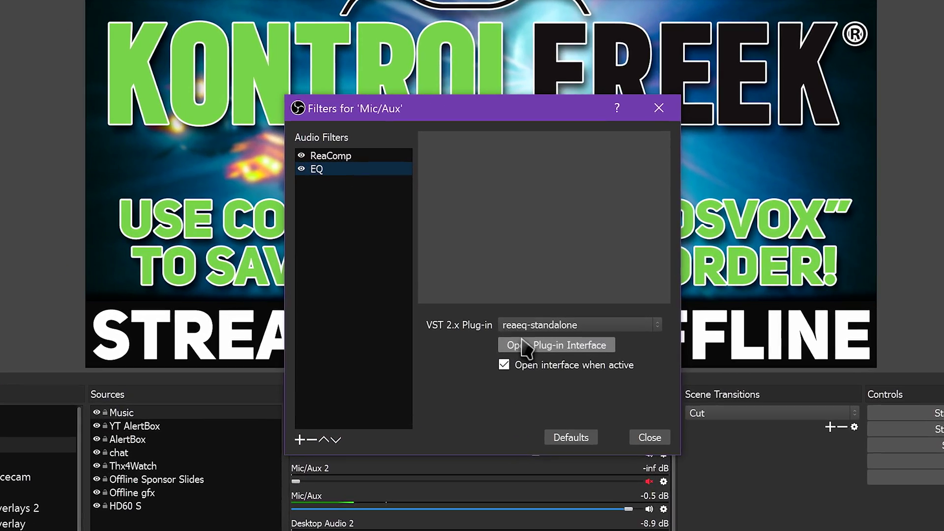
{"action": "left_click", "coordinate": [526, 345]}
{"action": "left_click", "coordinate": [522, 336]}
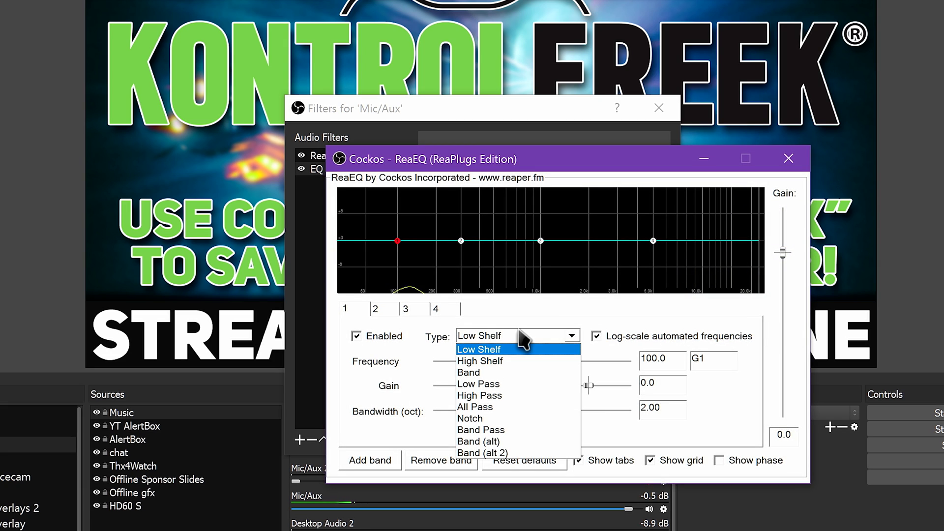
{"action": "left_click", "coordinate": [522, 339]}
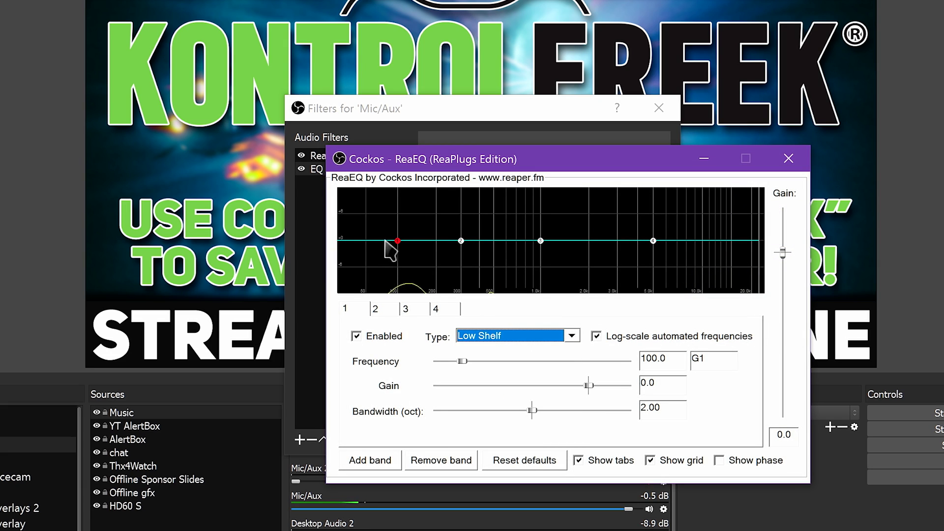
{"action": "left_click_drag", "start_coordinate": [399, 241], "coordinate": [397, 227]}
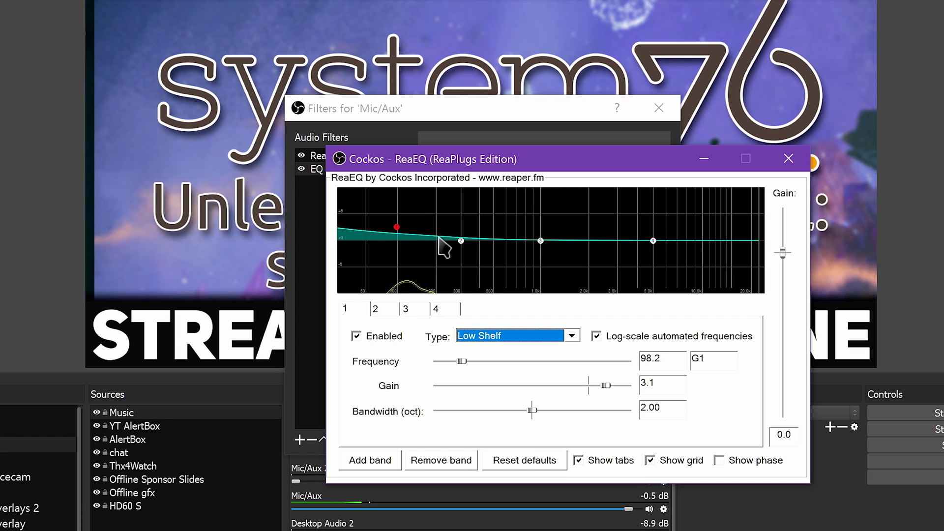
{"action": "left_click_drag", "start_coordinate": [461, 243], "coordinate": [463, 217]}
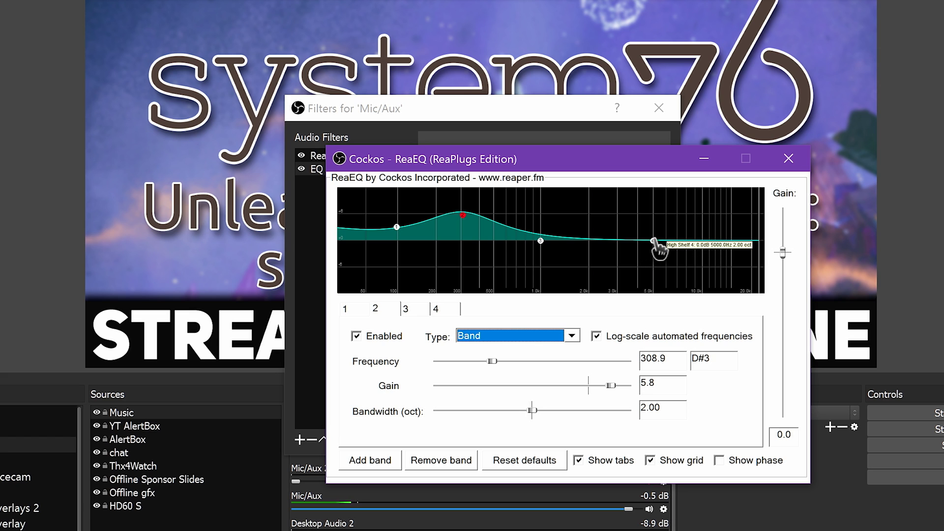
{"action": "left_click_drag", "start_coordinate": [654, 241], "coordinate": [653, 235]}
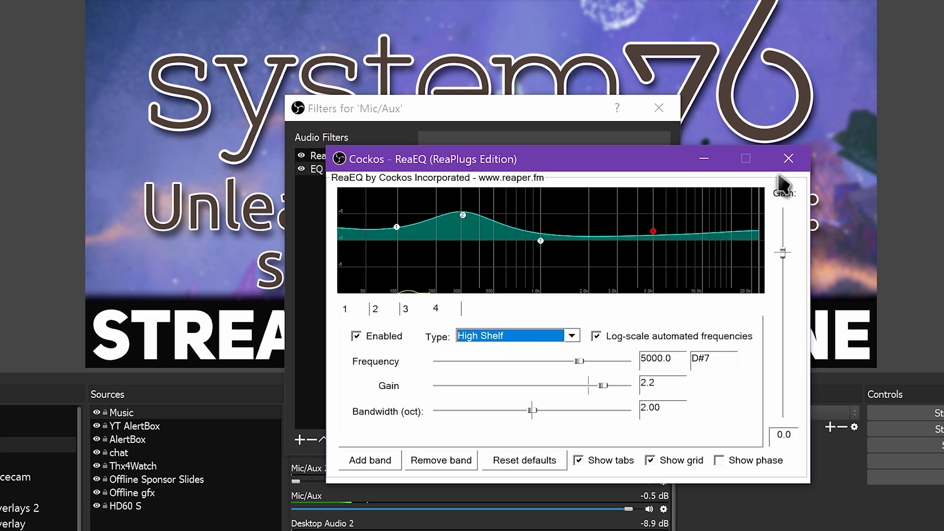
{"action": "left_click", "coordinate": [788, 159]}
{"action": "left_click", "coordinate": [323, 440]}
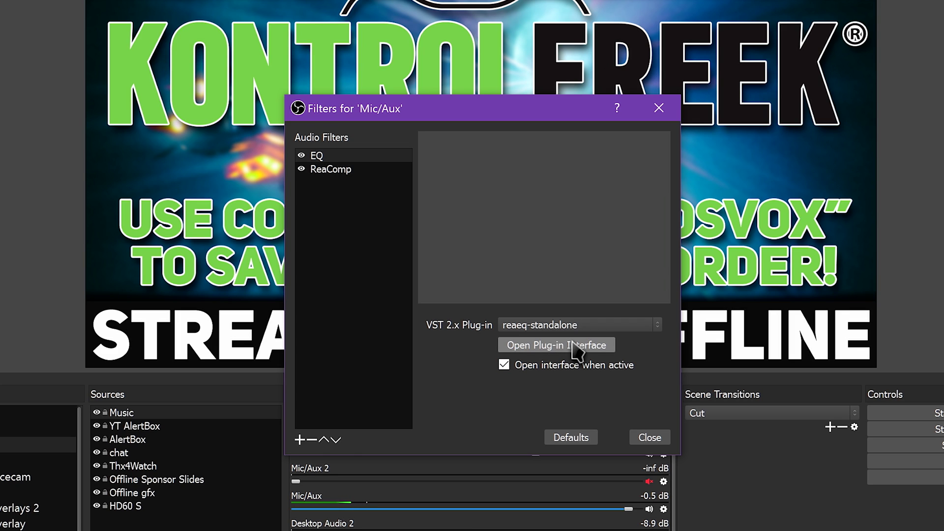
- Add a default-named VST 2.x Plug-in filter to Mic/Aux and show its installed plug-in list
{"action": "left_click", "coordinate": [300, 440]}
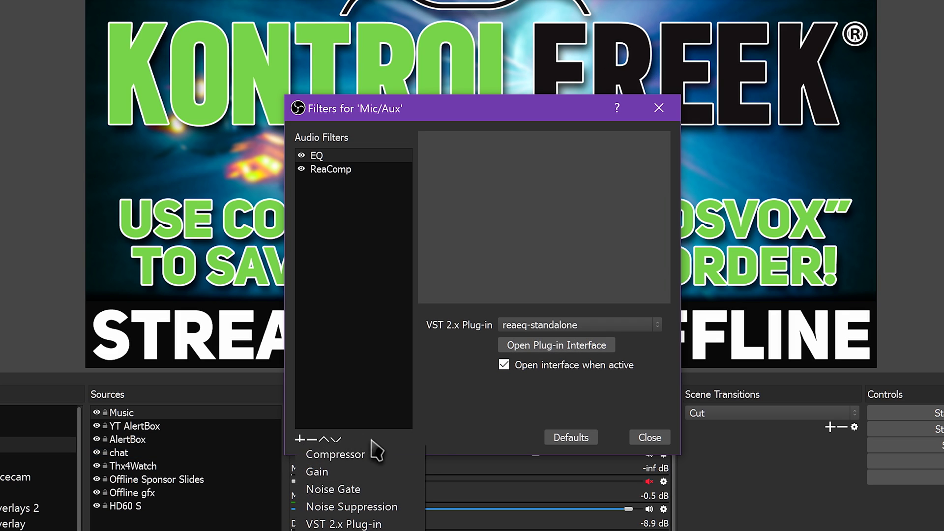
{"action": "left_click", "coordinate": [391, 520]}
{"action": "left_click", "coordinate": [457, 315]}
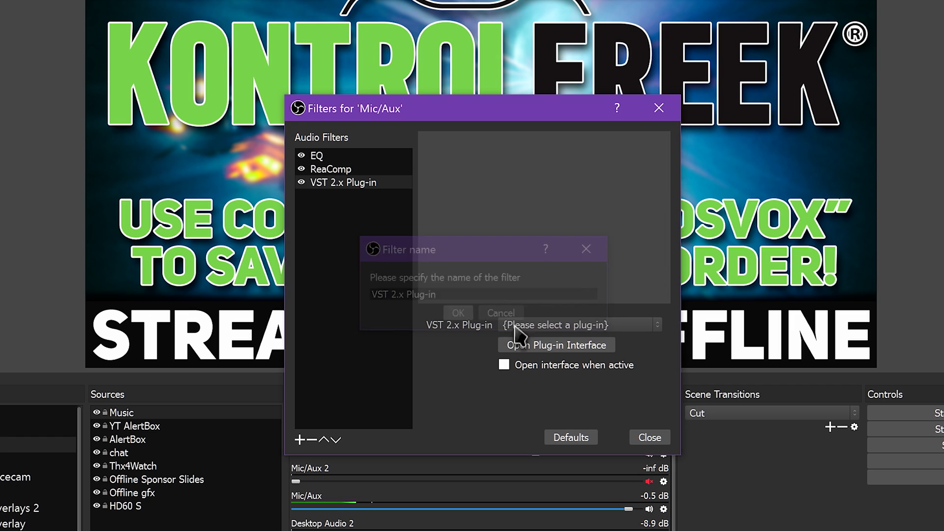
{"action": "left_click", "coordinate": [557, 326]}
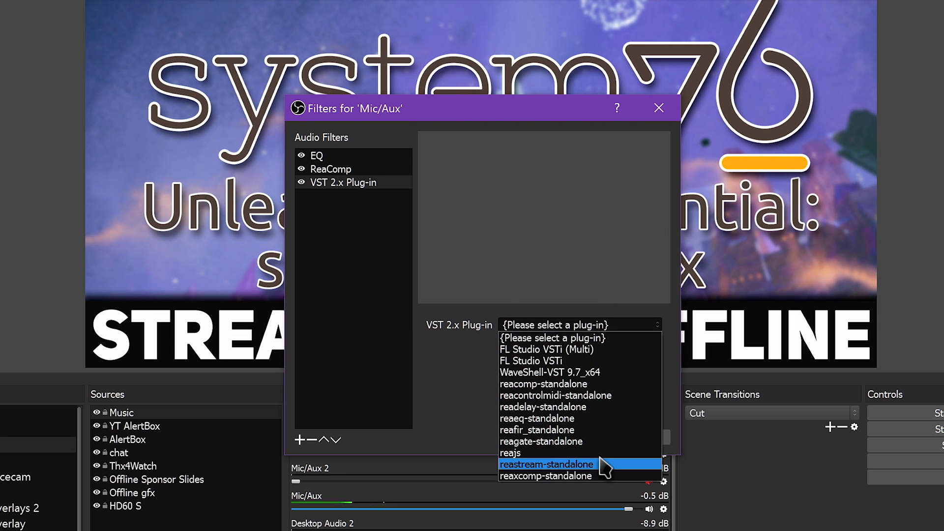
- Load reaxcomp-standalone into the new filter and preview the ReaXcomp window
{"action": "left_click", "coordinate": [613, 475]}
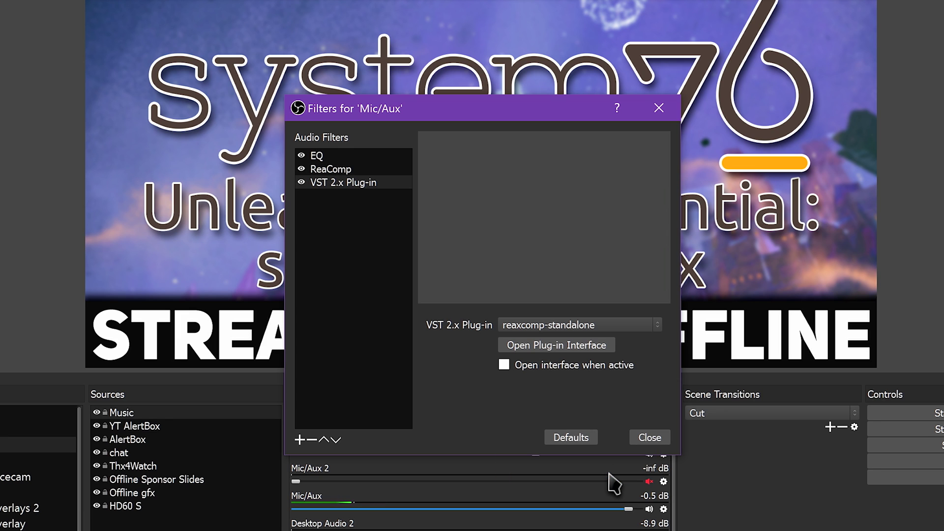
{"action": "left_click", "coordinate": [523, 347]}
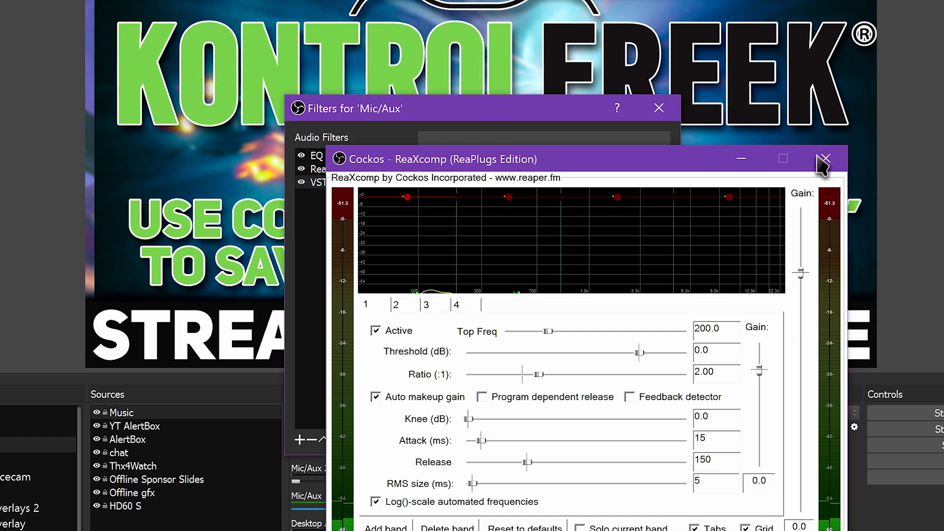
{"action": "left_click", "coordinate": [825, 159]}
- Switch the filter to reacontrolmidi-standalone, then readelay-standalone, previewing the ReaDelay window
{"action": "left_click", "coordinate": [589, 325]}
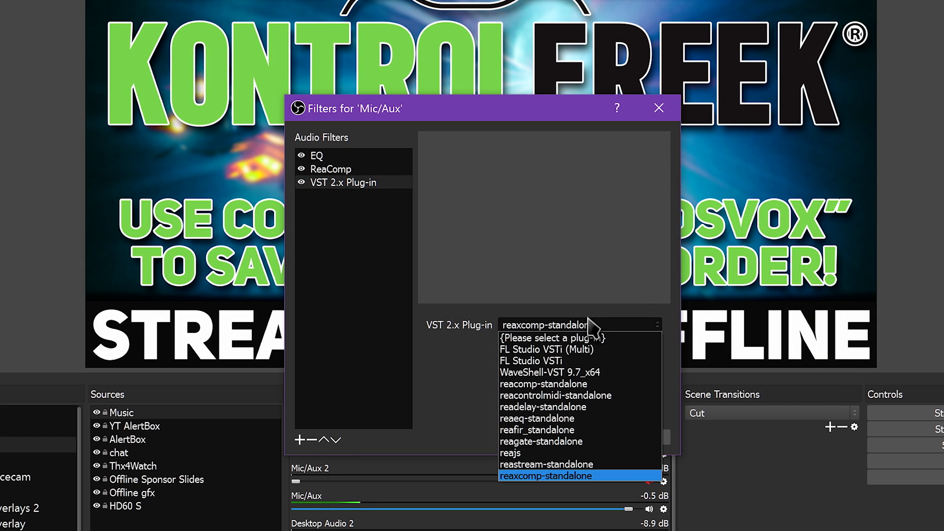
{"action": "left_click", "coordinate": [594, 396]}
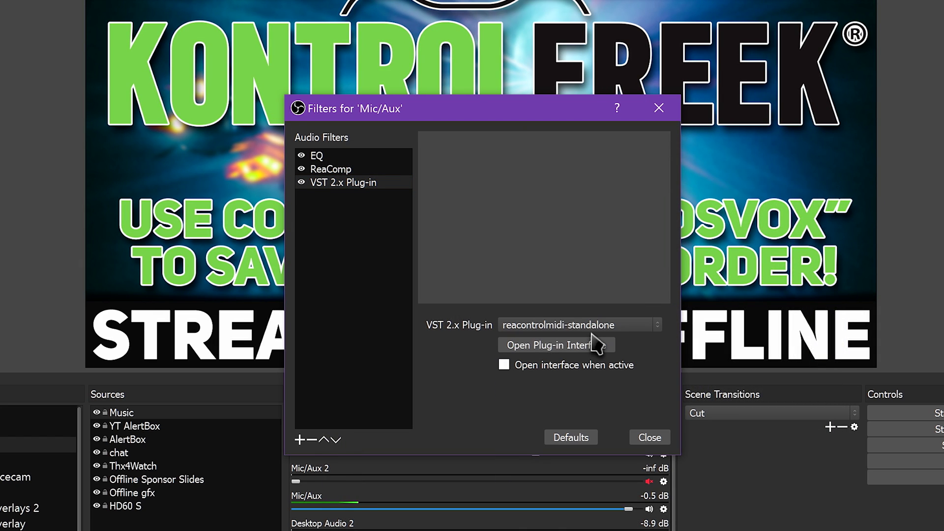
{"action": "left_click", "coordinate": [599, 327]}
{"action": "left_click", "coordinate": [635, 408]}
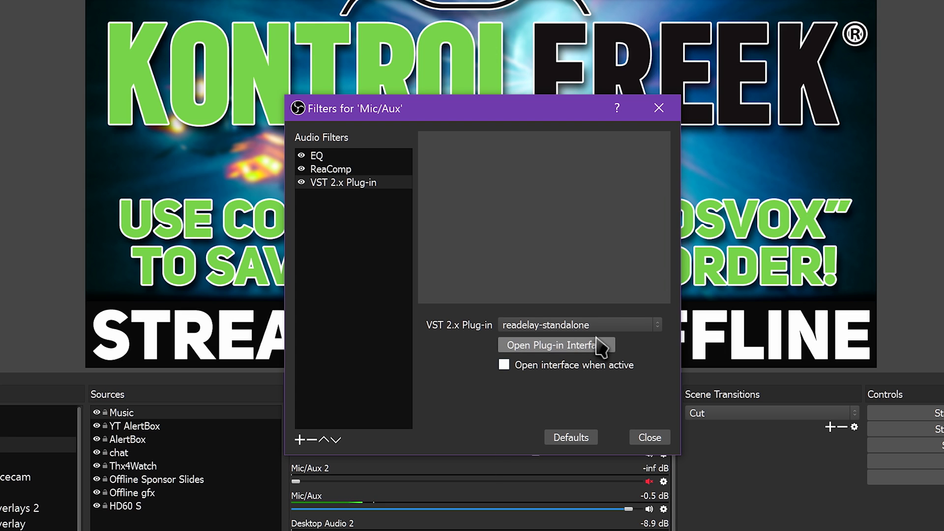
{"action": "left_click", "coordinate": [600, 345]}
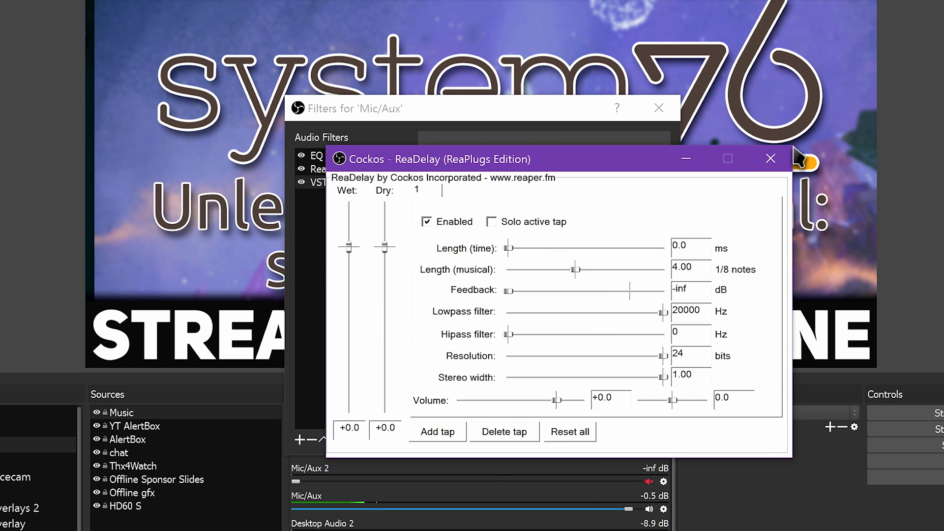
{"action": "left_click", "coordinate": [770, 158]}
- Load reafir_standalone, open ReaFir and view its Mode list without changing it
{"action": "left_click", "coordinate": [606, 322]}
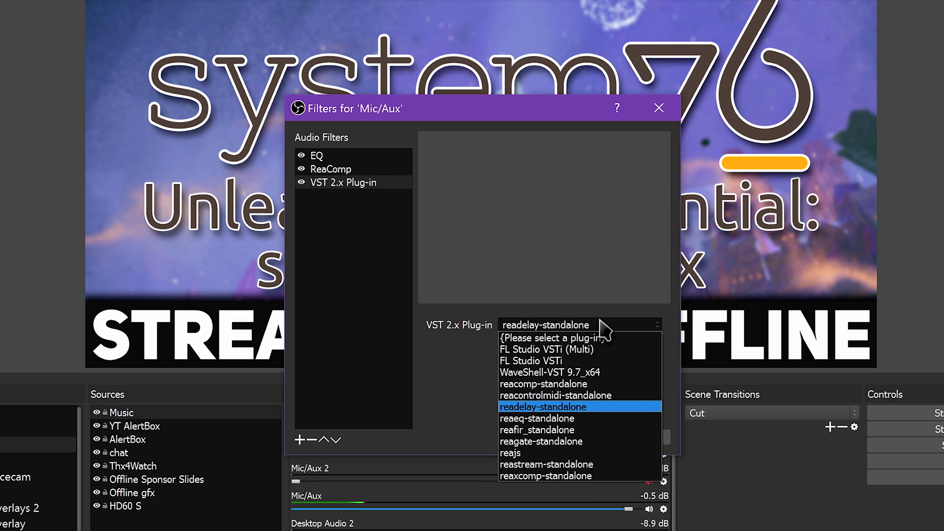
{"action": "left_click", "coordinate": [598, 430]}
{"action": "left_click", "coordinate": [581, 347]}
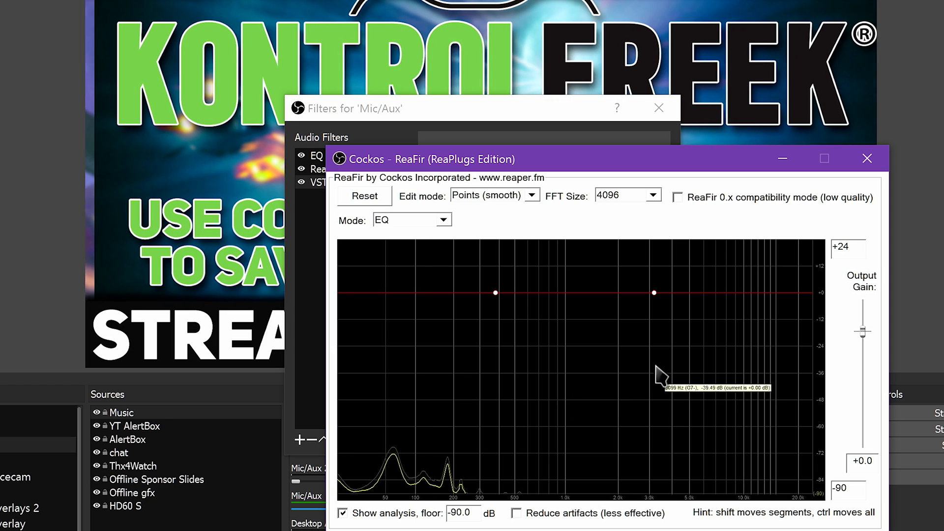
{"action": "left_click", "coordinate": [441, 222]}
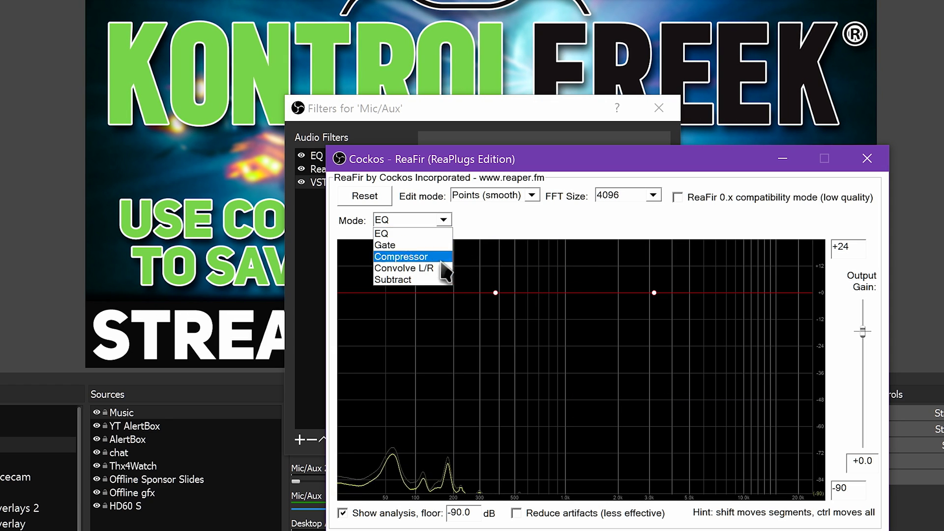
{"action": "left_click", "coordinate": [515, 230]}
- Close ReaFir, then load and preview reagate-standalone and reajs in turn
{"action": "left_click", "coordinate": [867, 158]}
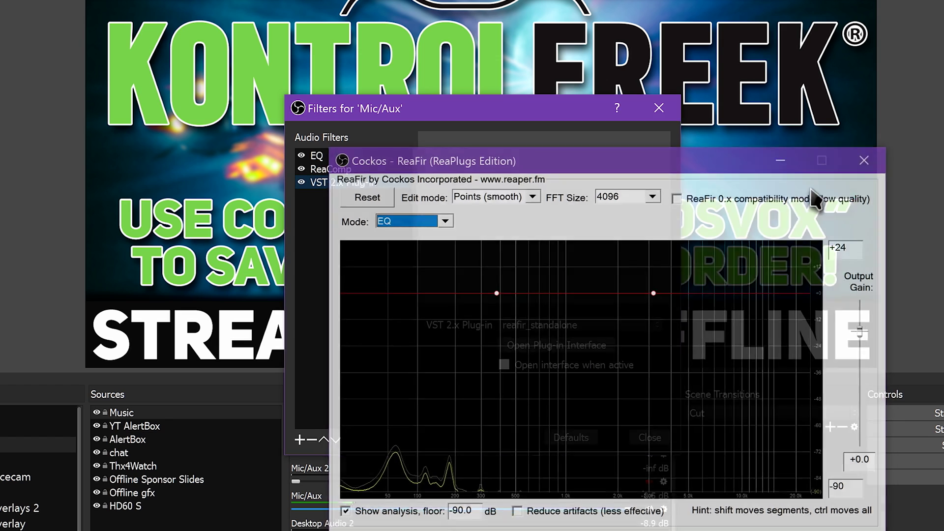
{"action": "left_click", "coordinate": [565, 323]}
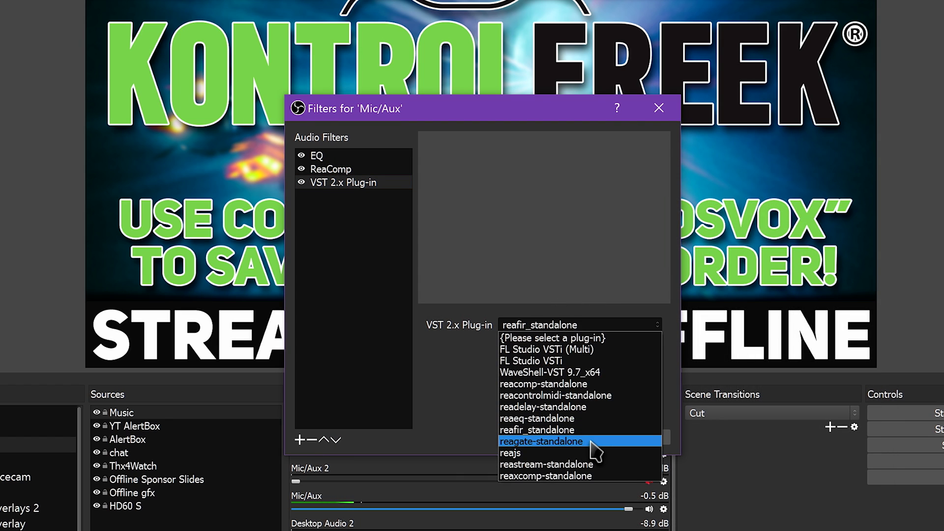
{"action": "left_click", "coordinate": [593, 445]}
{"action": "left_click", "coordinate": [579, 346]}
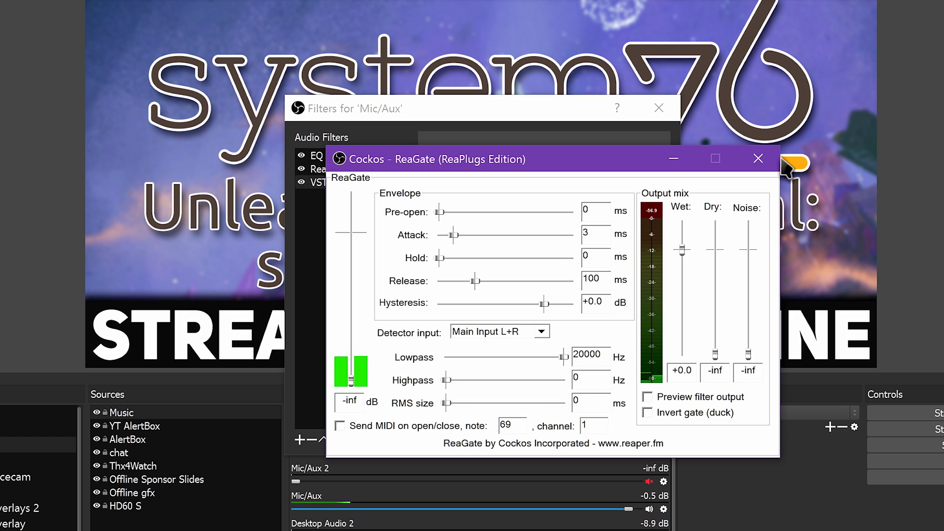
{"action": "left_click", "coordinate": [757, 158]}
{"action": "left_click", "coordinate": [548, 325]}
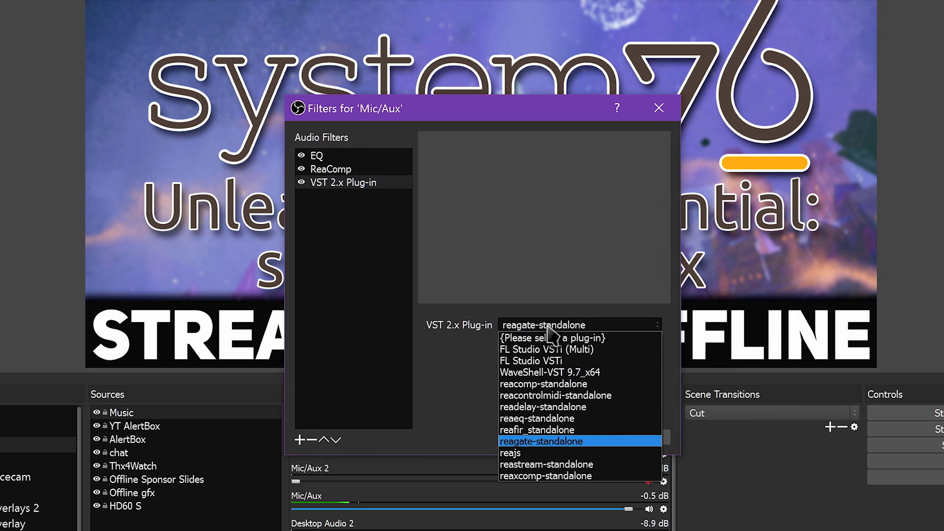
{"action": "left_click", "coordinate": [594, 452]}
{"action": "left_click", "coordinate": [581, 345]}
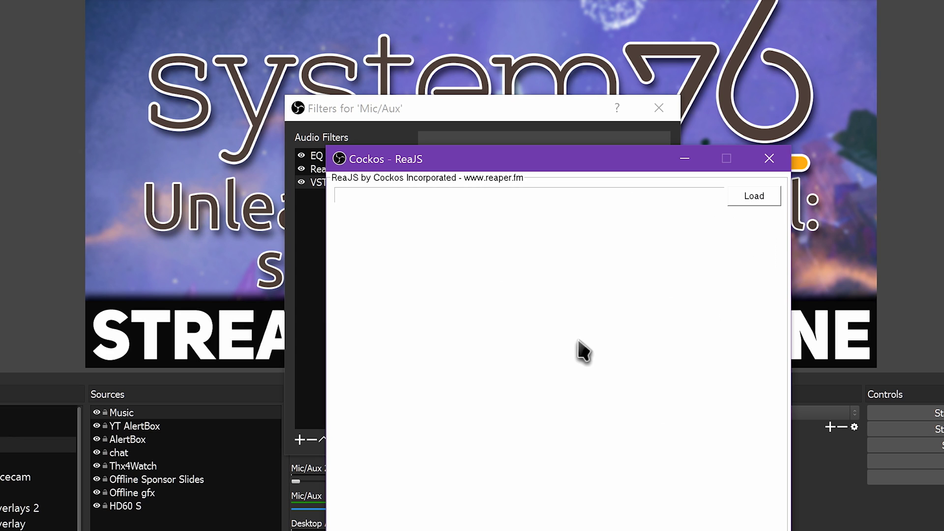
{"action": "left_click", "coordinate": [768, 159]}
- Load and preview reastream-standalone, then reaxcomp-standalone, closing each window
{"action": "left_click", "coordinate": [547, 324]}
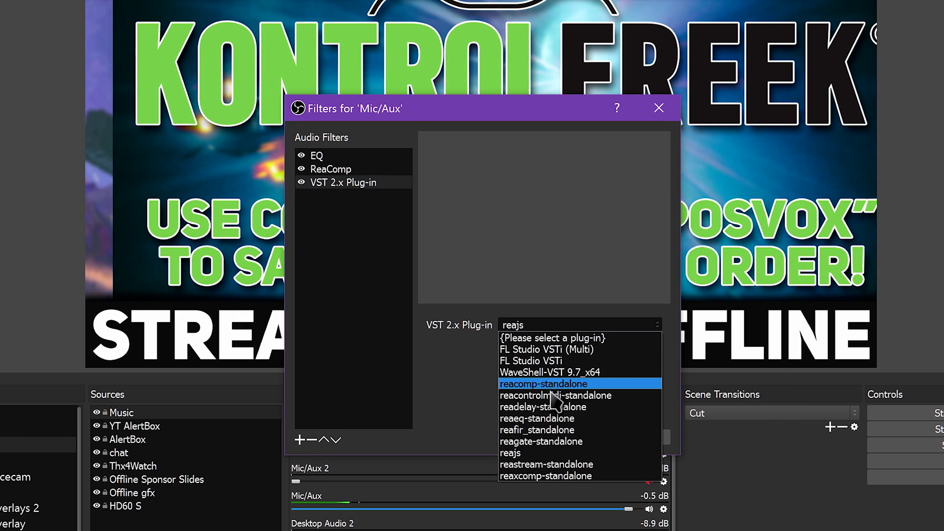
{"action": "left_click", "coordinate": [551, 465]}
{"action": "left_click", "coordinate": [565, 346]}
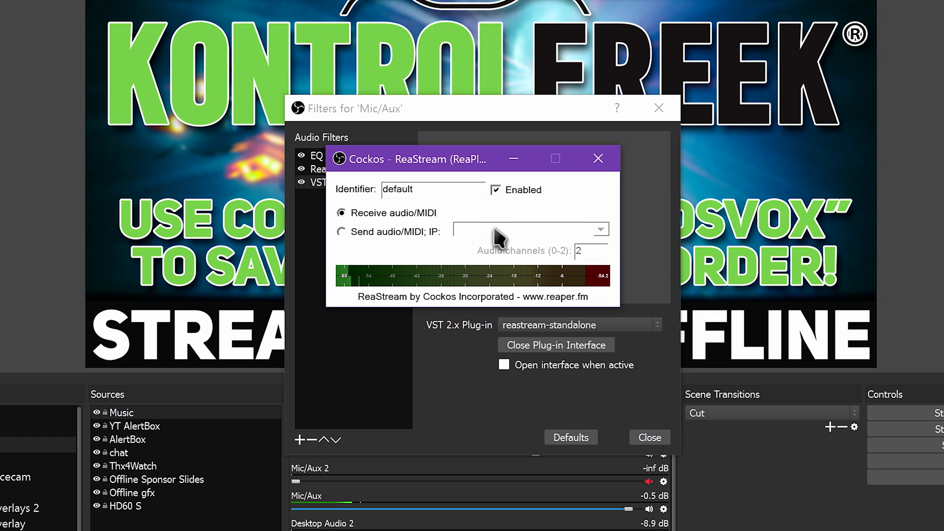
{"action": "left_click", "coordinate": [598, 158]}
{"action": "left_click", "coordinate": [600, 326]}
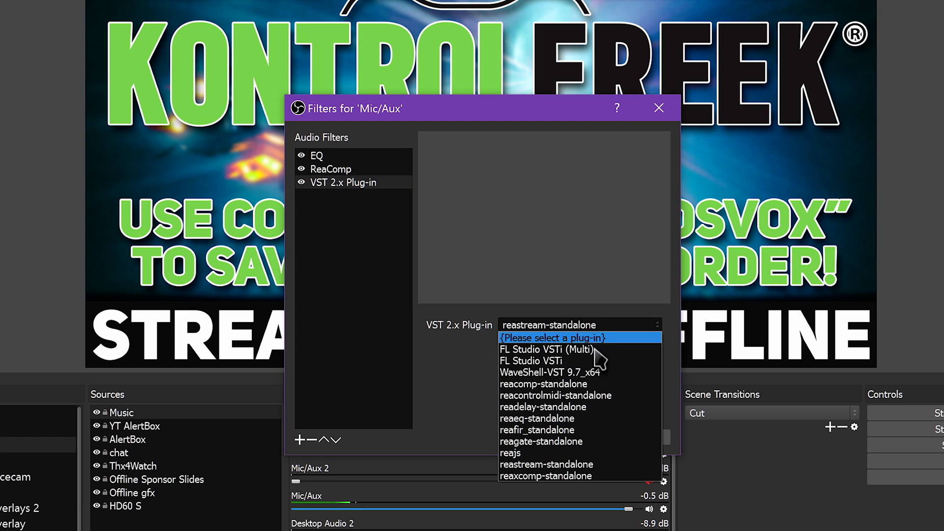
{"action": "left_click", "coordinate": [594, 476]}
{"action": "left_click", "coordinate": [565, 345]}
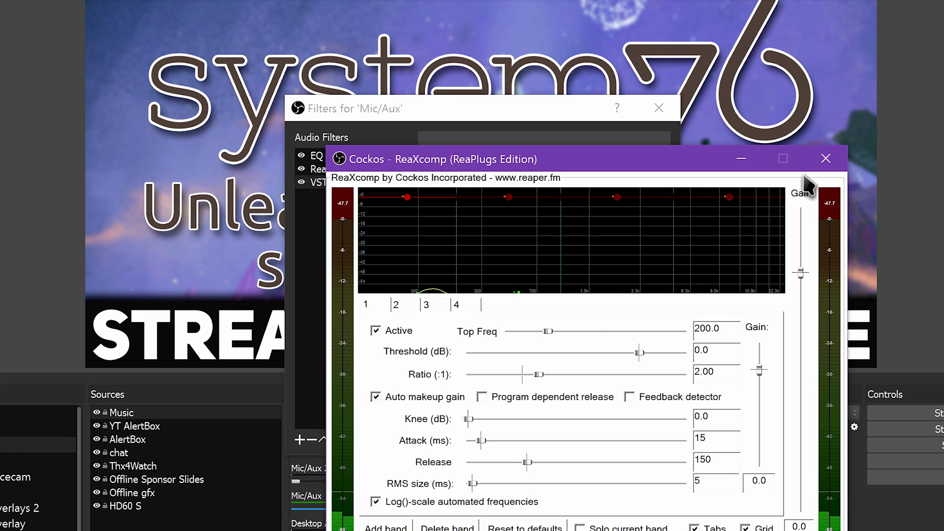
{"action": "left_click", "coordinate": [824, 159]}
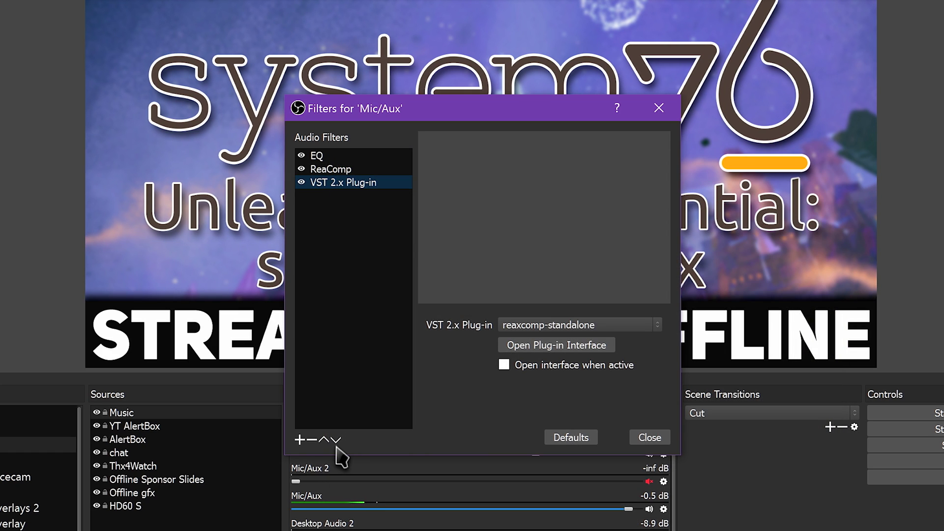
- Delete the third VST 2.x Plug-in filter from Mic/Aux, confirming the removal
{"action": "left_click", "coordinate": [312, 440]}
{"action": "key", "text": "Return"}
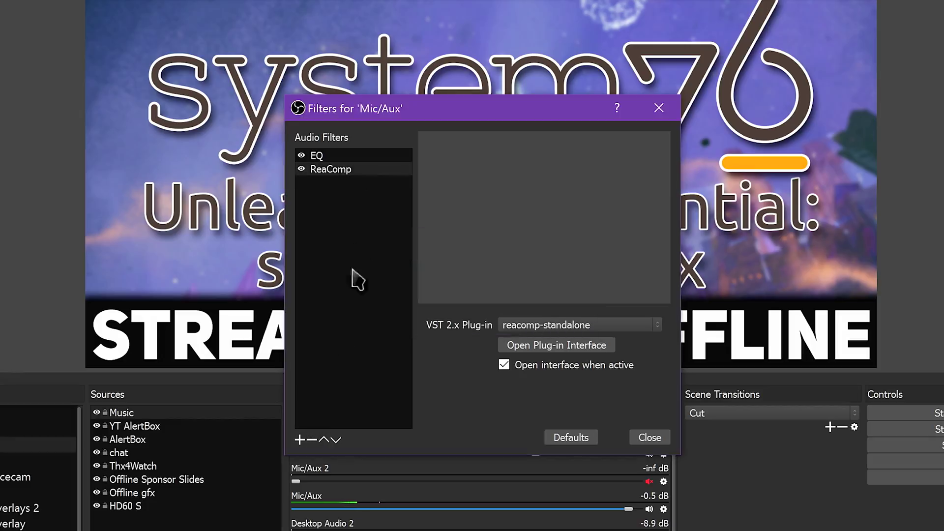